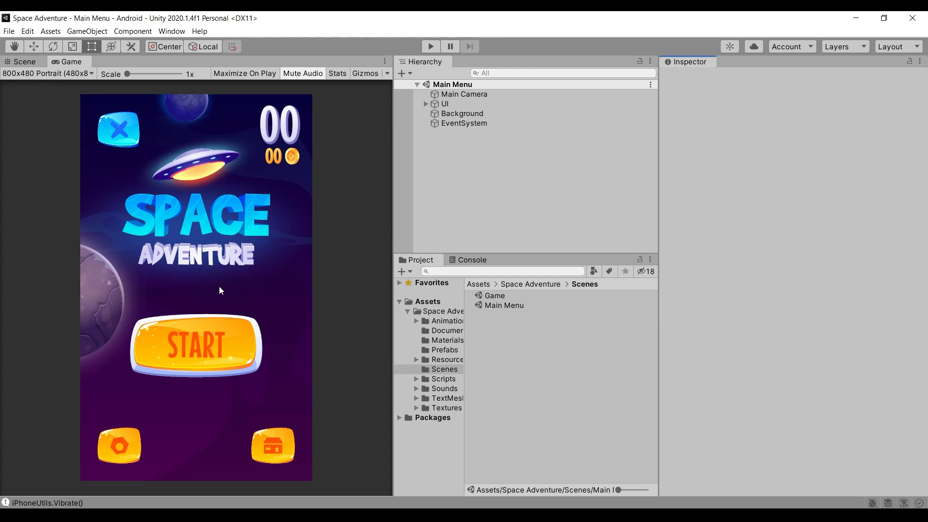
# - Review the Android build settings and the Player's resolution and other settings, including package identification
pyautogui.click(10, 32)
pyautogui.click(49, 137)
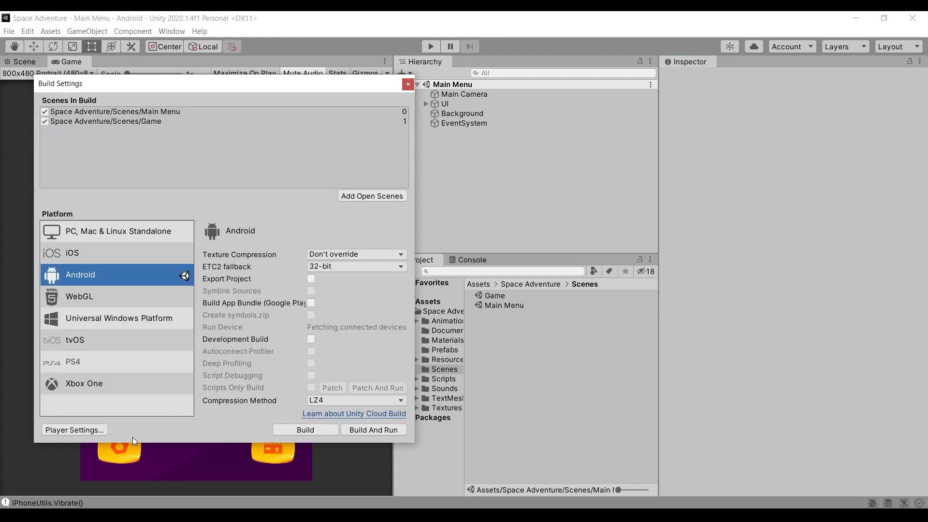
pyautogui.click(95, 431)
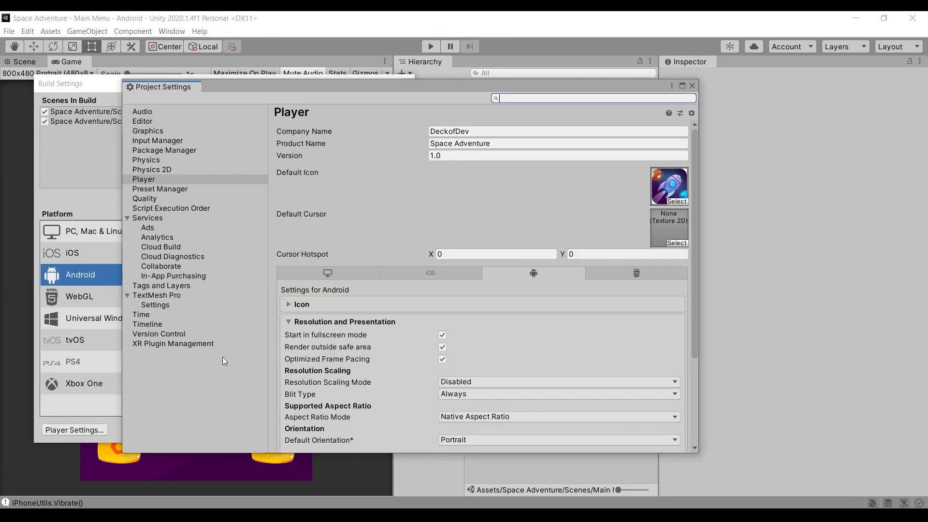
pyautogui.scroll(-5, 340, 306)
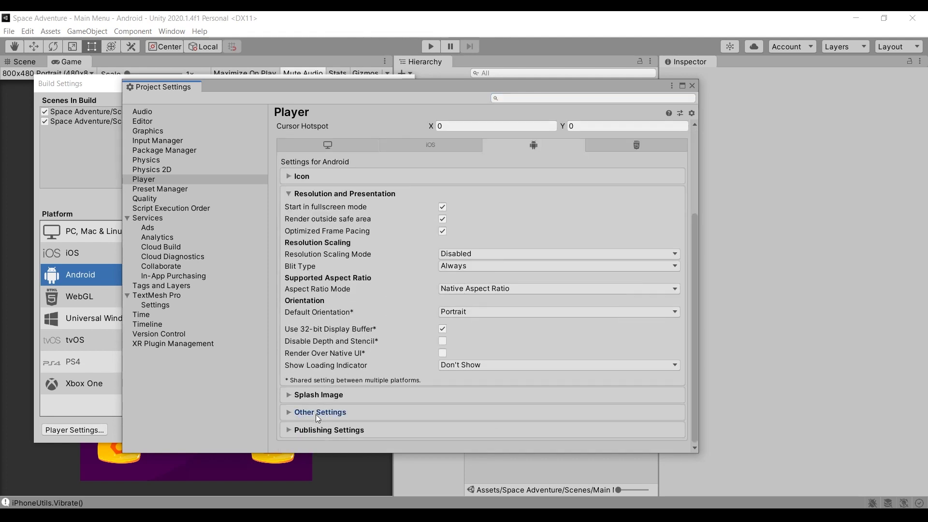
pyautogui.click(321, 410)
pyautogui.scroll(-7, 355, 341)
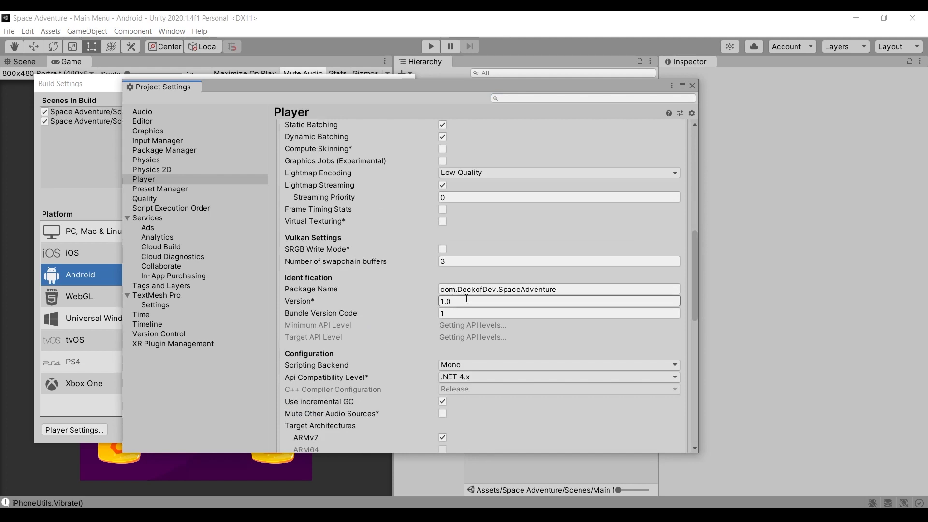
pyautogui.click(692, 86)
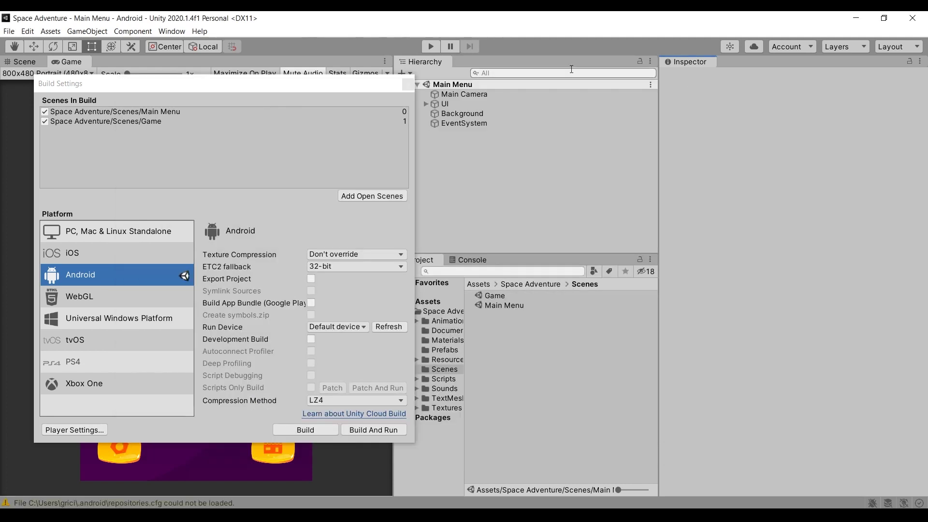
pyautogui.click(408, 85)
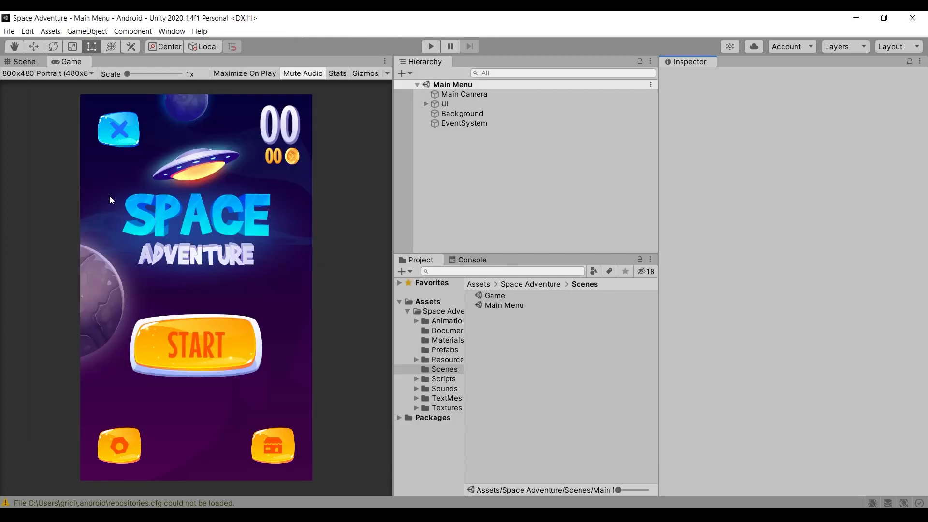
# - Review the Android JDK, SDK, NDK and Gradle paths in the External Tools preferences
pyautogui.click(27, 31)
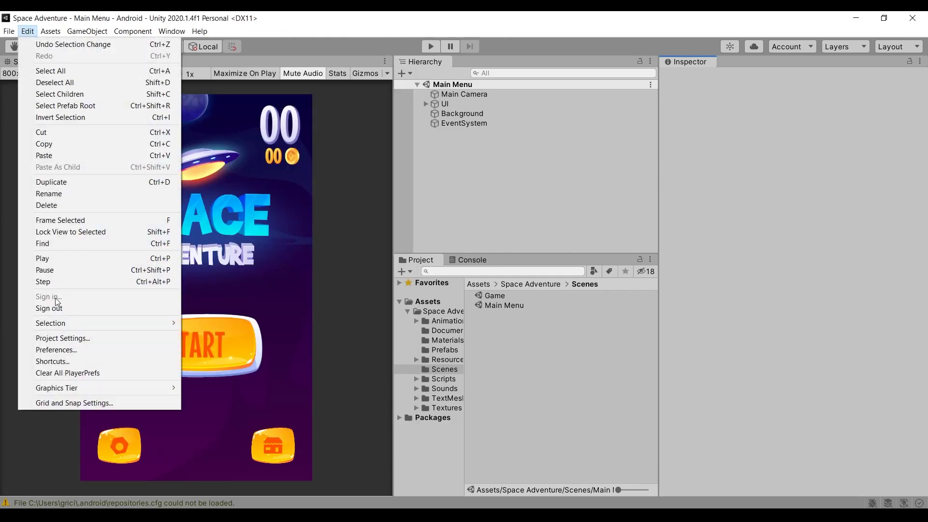
pyautogui.click(50, 348)
pyautogui.scroll(-5, 334, 318)
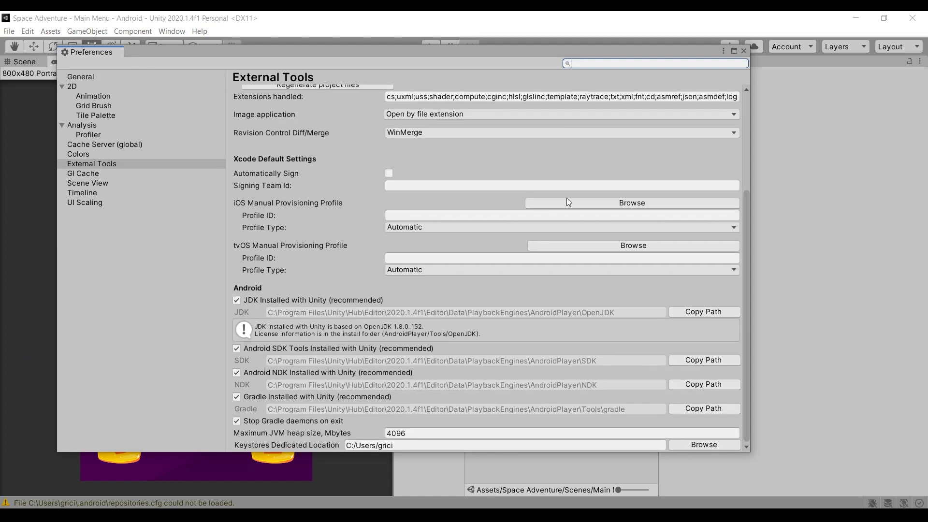
pyautogui.click(744, 51)
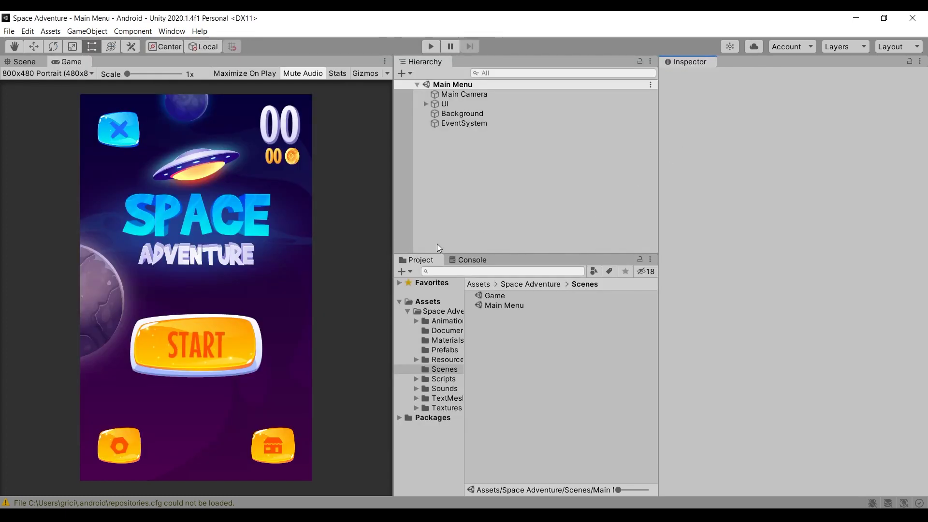
# - Import the AdKit-09.22 package into the project without its Example folder
pyautogui.click(224, 138)
pyautogui.click(224, 148)
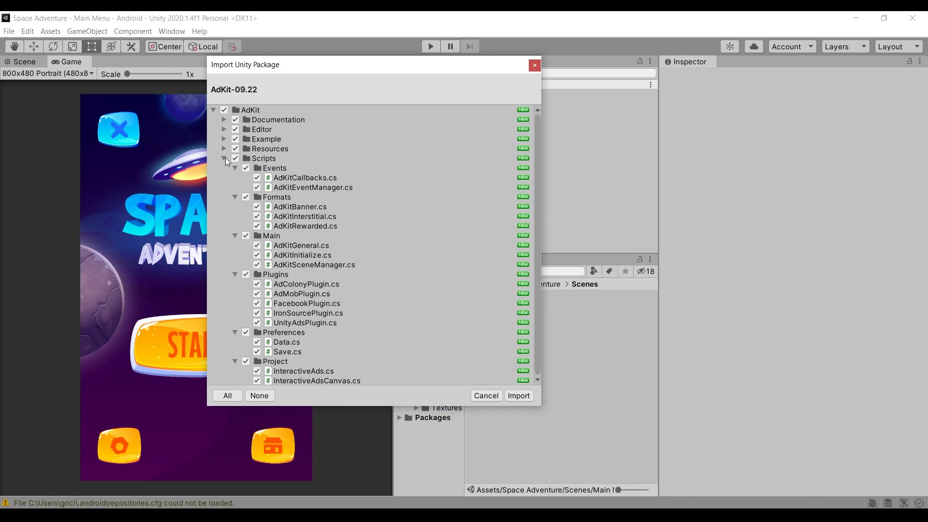
pyautogui.click(223, 158)
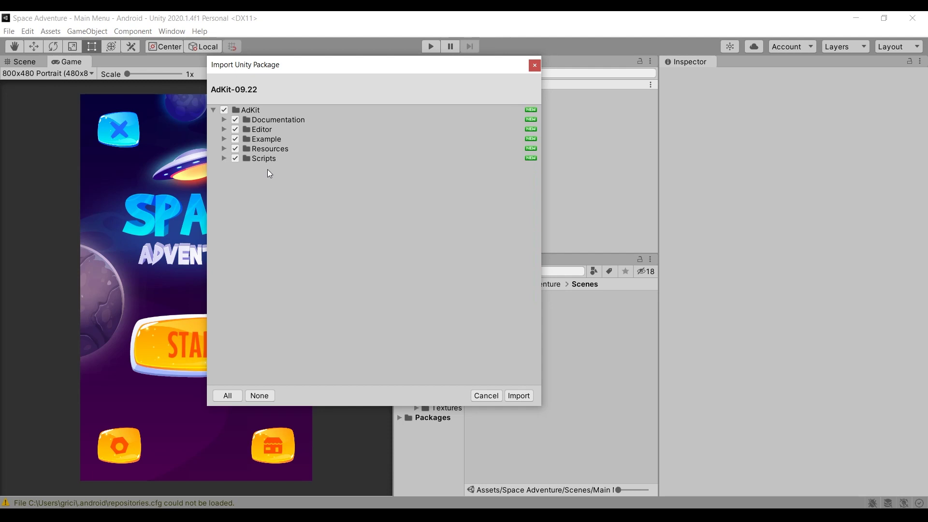
pyautogui.click(265, 140)
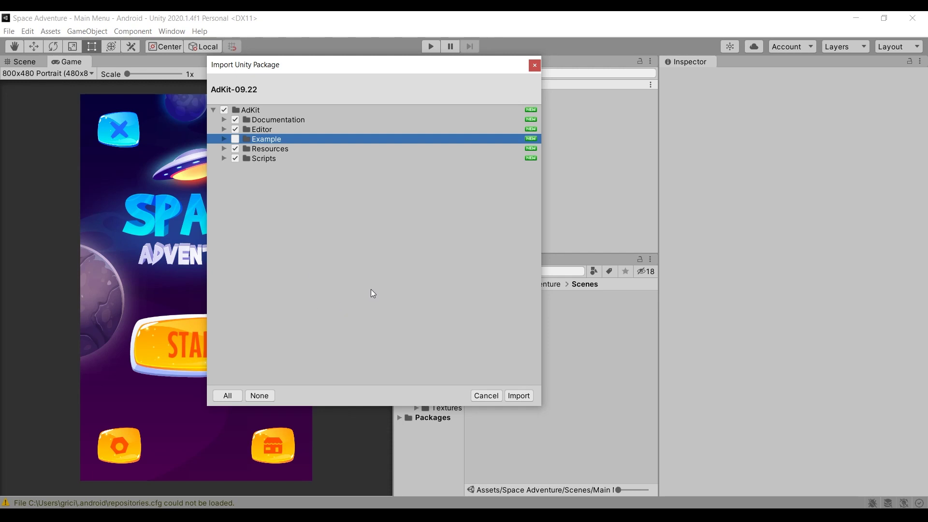
pyautogui.click(521, 396)
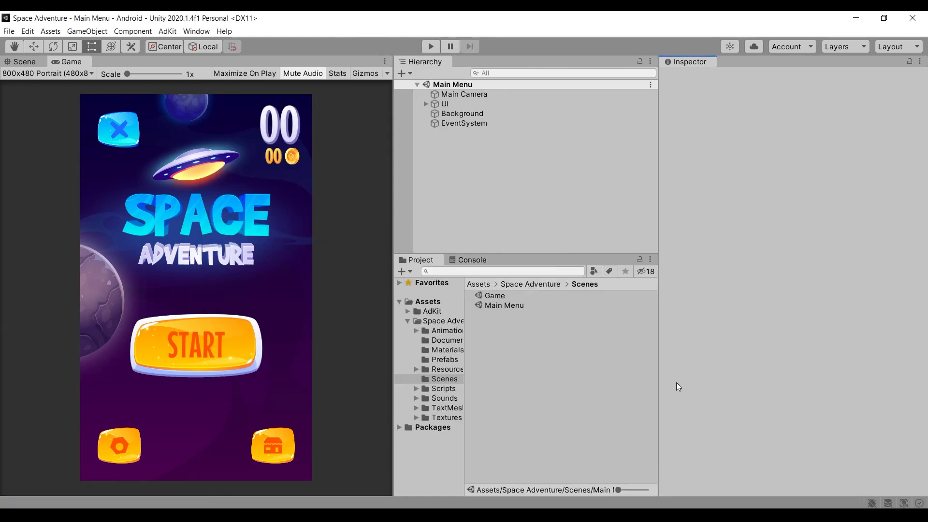
# - Open the AdKit manager, dock it beside the Inspector and skip the quick setup by going to its homepage
pyautogui.click(168, 32)
pyautogui.click(173, 47)
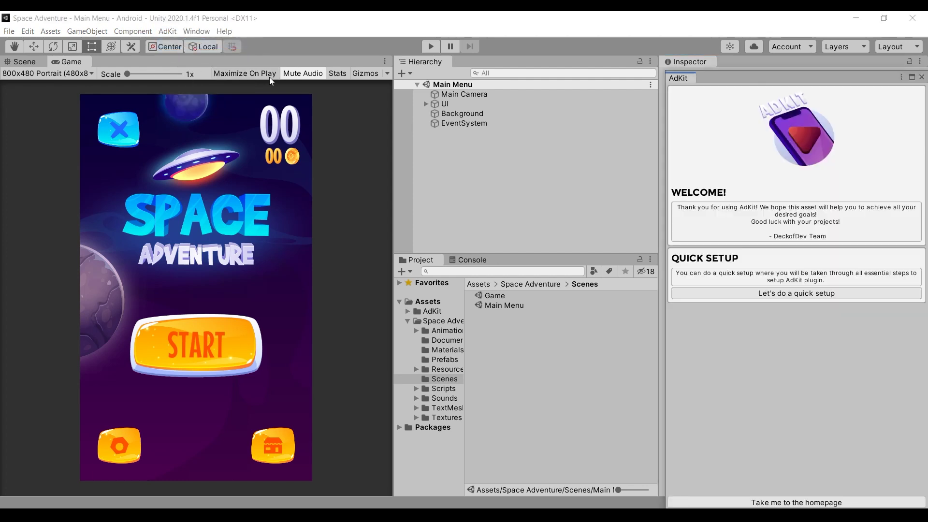
pyautogui.moveTo(728, 62); pyautogui.dragTo(728, 63)
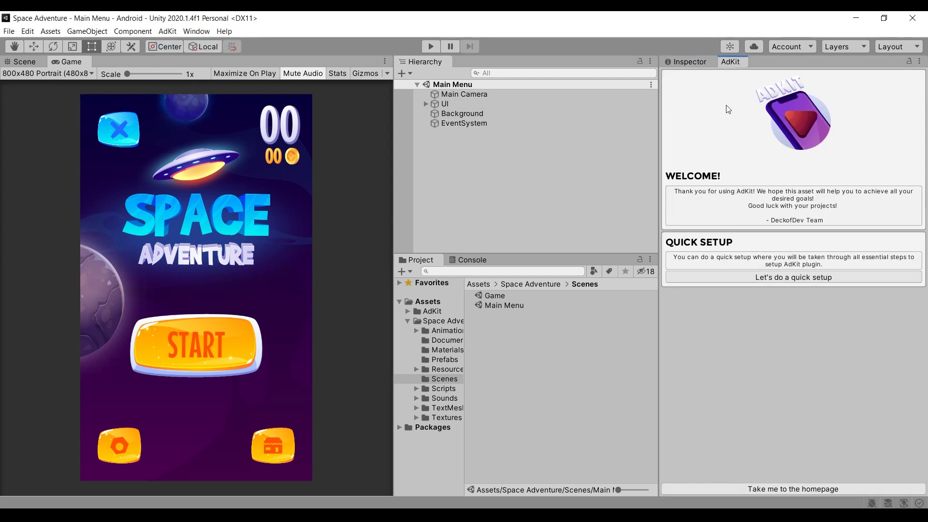
pyautogui.click(780, 489)
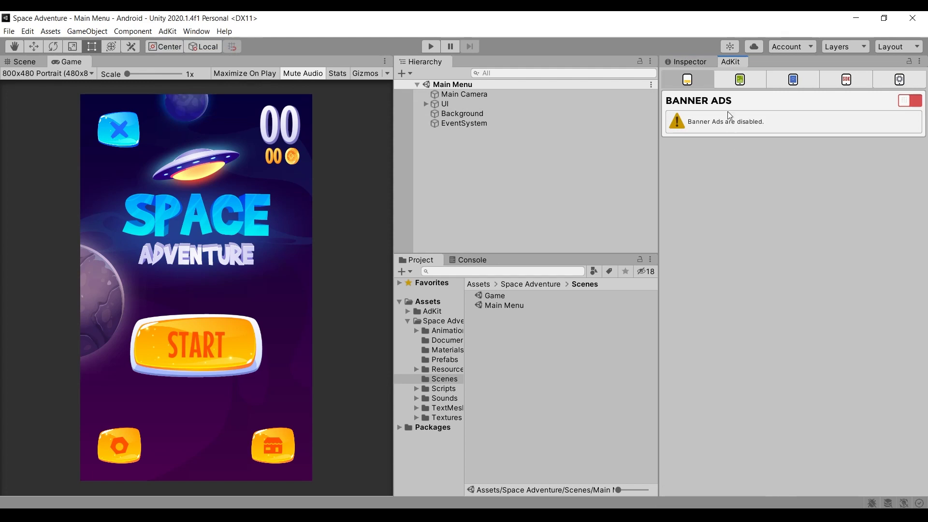
# - Look through AdKit's interstitial, rewarded, SDK and general settings pages
pyautogui.click(737, 81)
pyautogui.click(812, 82)
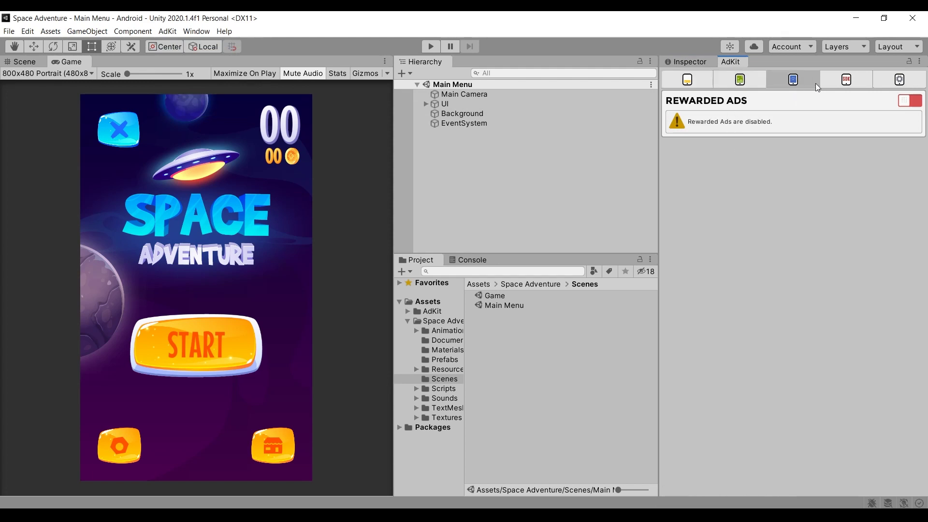
pyautogui.click(840, 81)
pyautogui.click(881, 82)
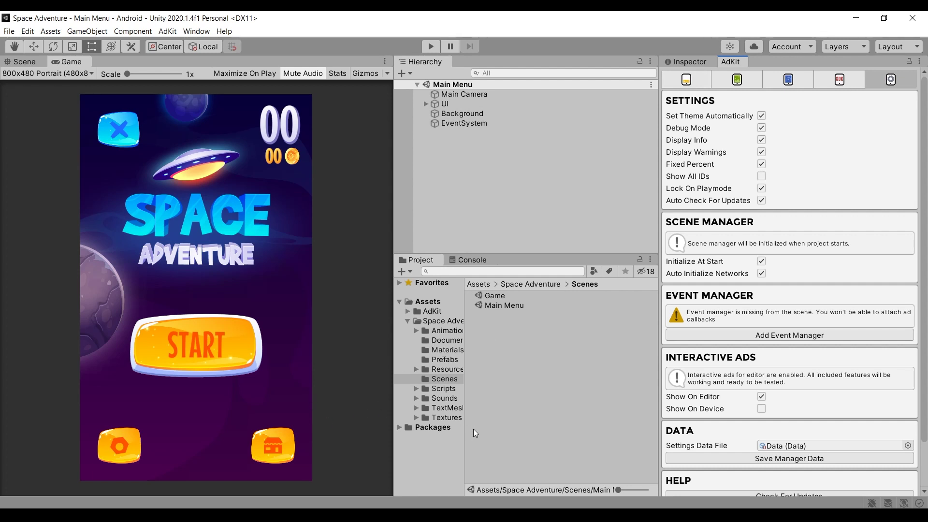
pyautogui.scroll(-3, 701, 409)
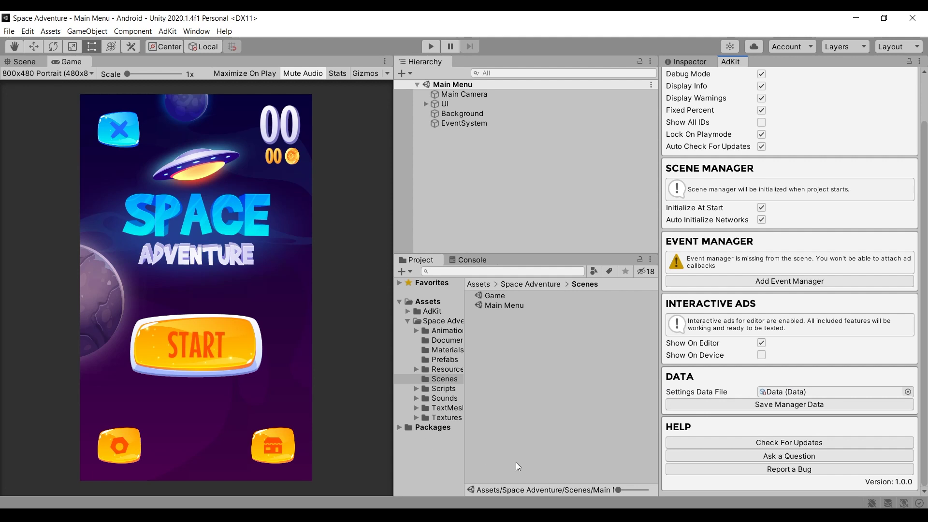
# - Switch to the AdKit Example project and save its AdKit manager data as Space Adventure Ads in the Assets folder
pyautogui.click(278, 470)
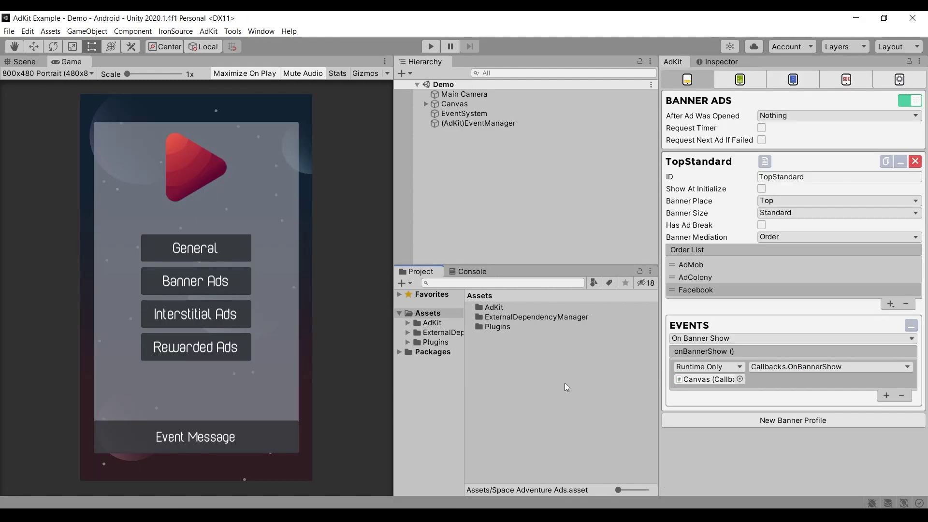
pyautogui.click(901, 80)
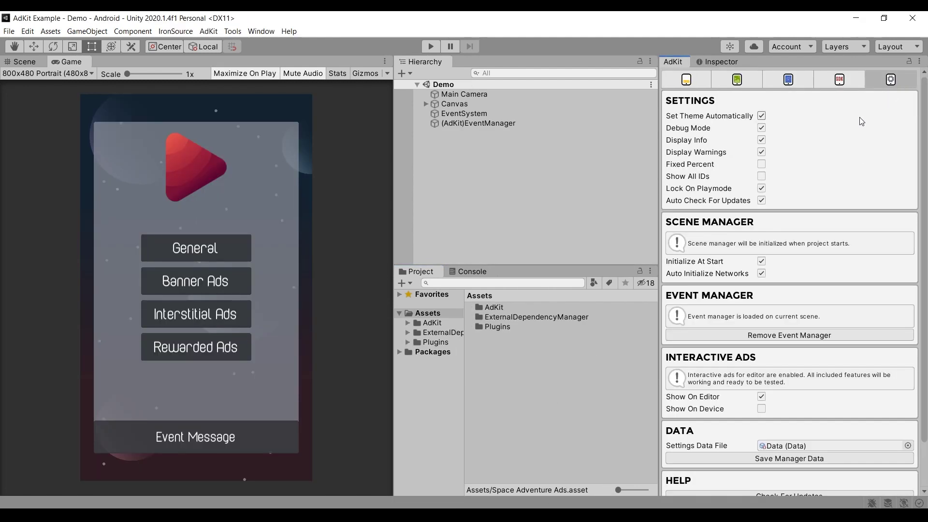
pyautogui.scroll(-3, 792, 252)
pyautogui.click(842, 406)
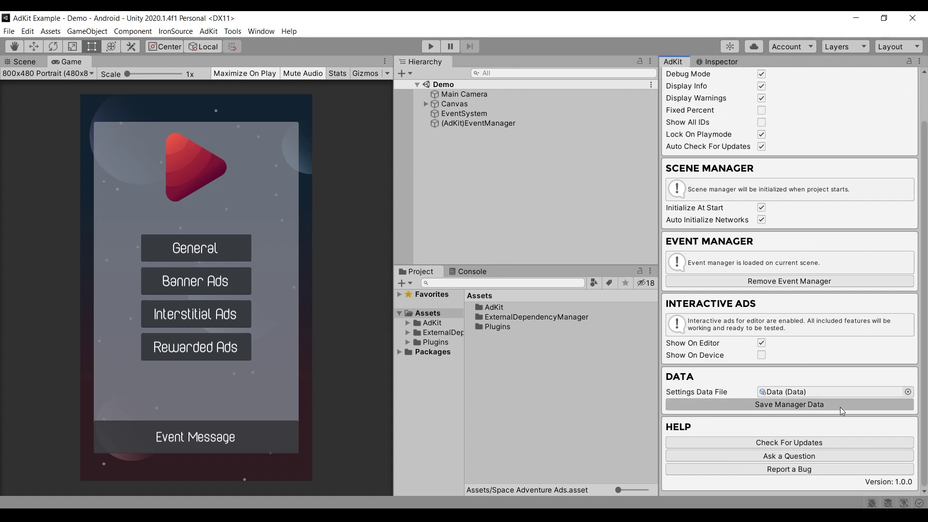
pyautogui.write('Sp')
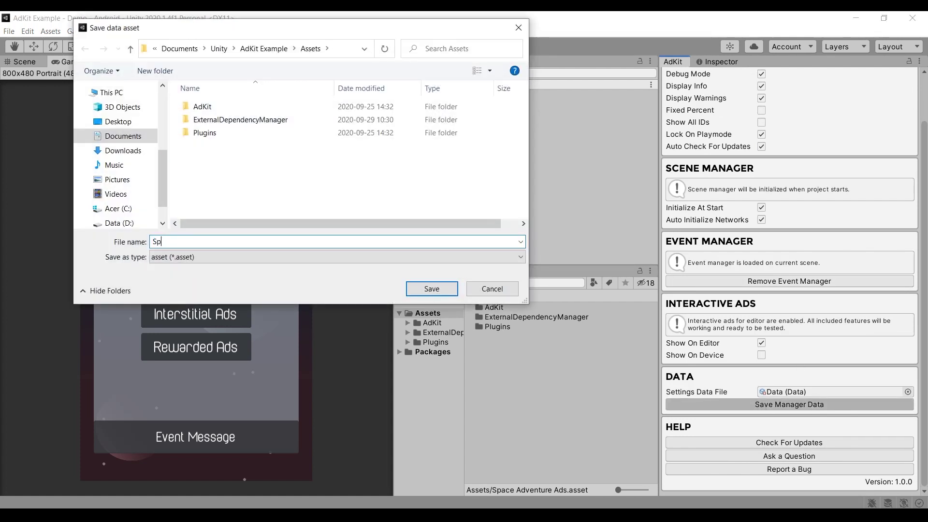
pyautogui.write('ace Adventure Ads')
pyautogui.click(419, 289)
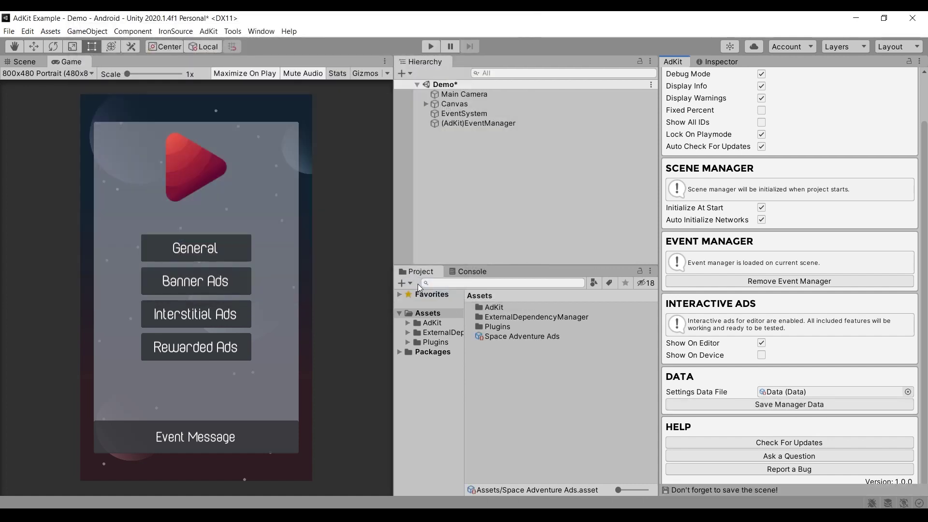
# - Copy the Space Adventure Ads asset into the game project's Space Adventure folder and assign it as AdKit's settings data file
pyautogui.click(515, 337)
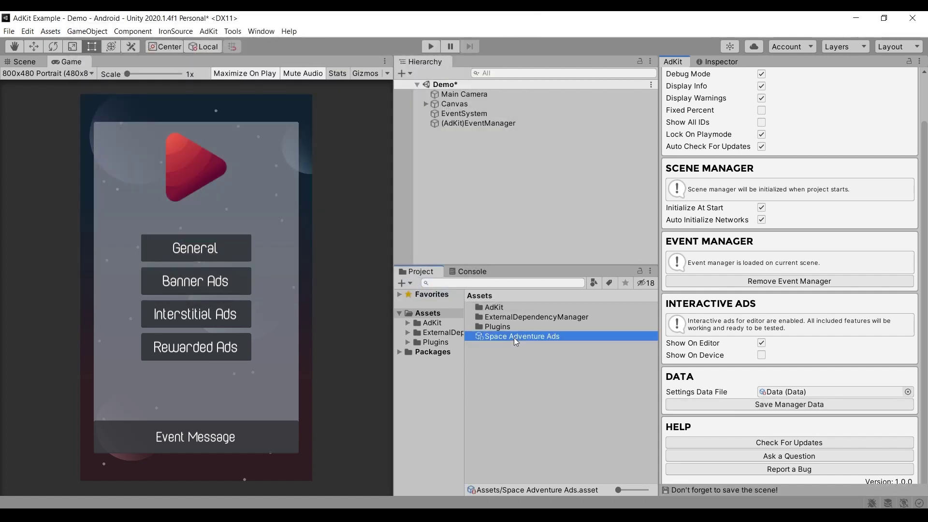
pyautogui.moveTo(540, 340); pyautogui.dragTo(477, 427)
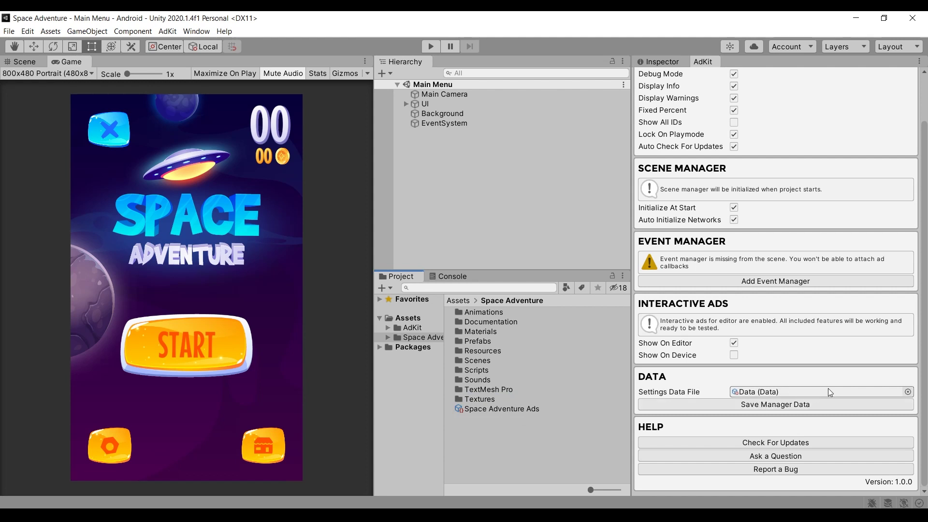
pyautogui.click(908, 392)
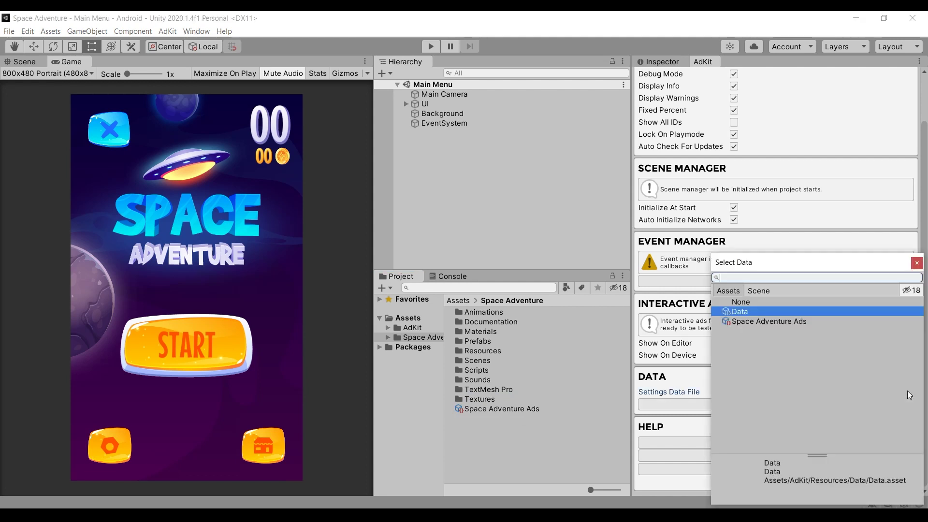
pyautogui.doubleClick(771, 321)
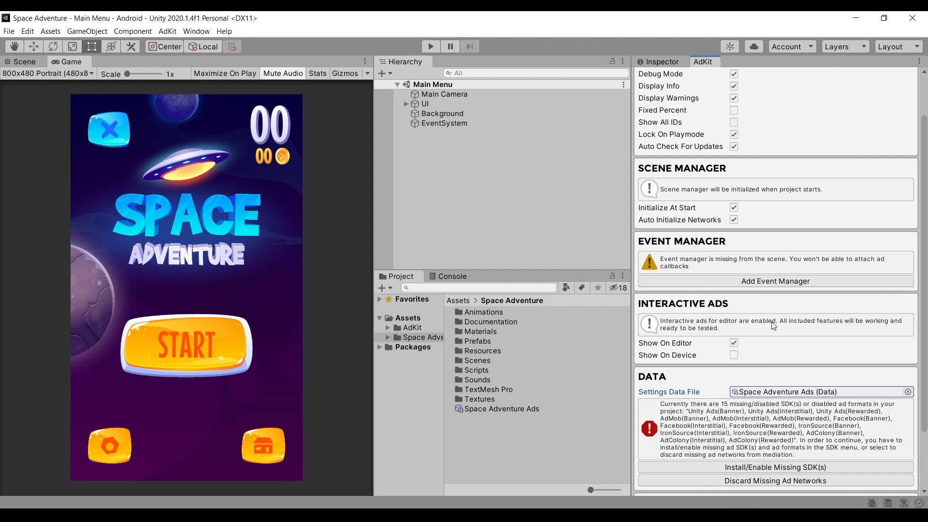
# - Examine the missing ad network error in AdKit's data settings and on its banner ads page
pyautogui.scroll(-2, 733, 341)
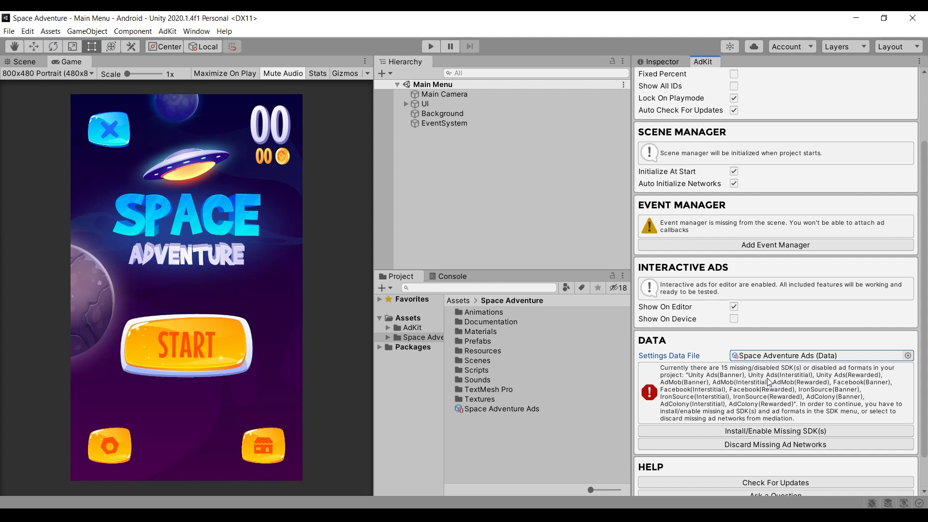
pyautogui.scroll(3, 771, 377)
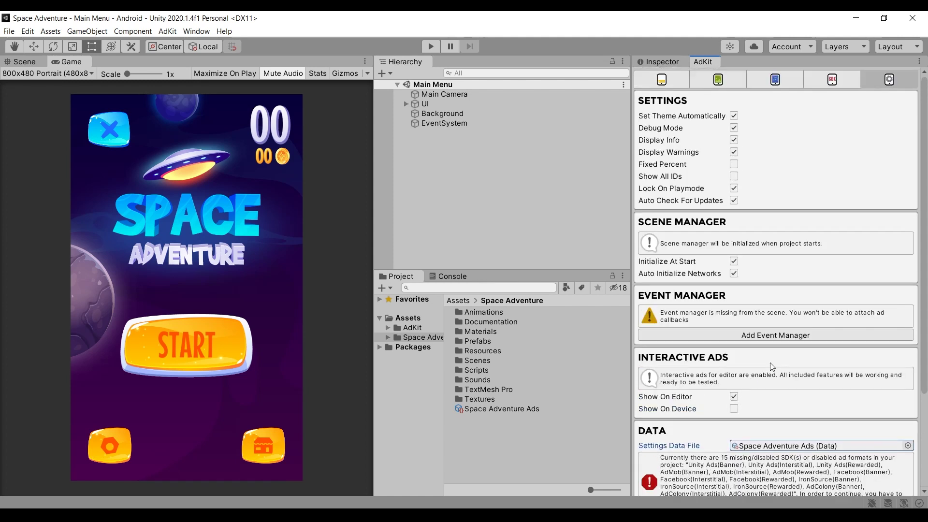
pyautogui.click(654, 83)
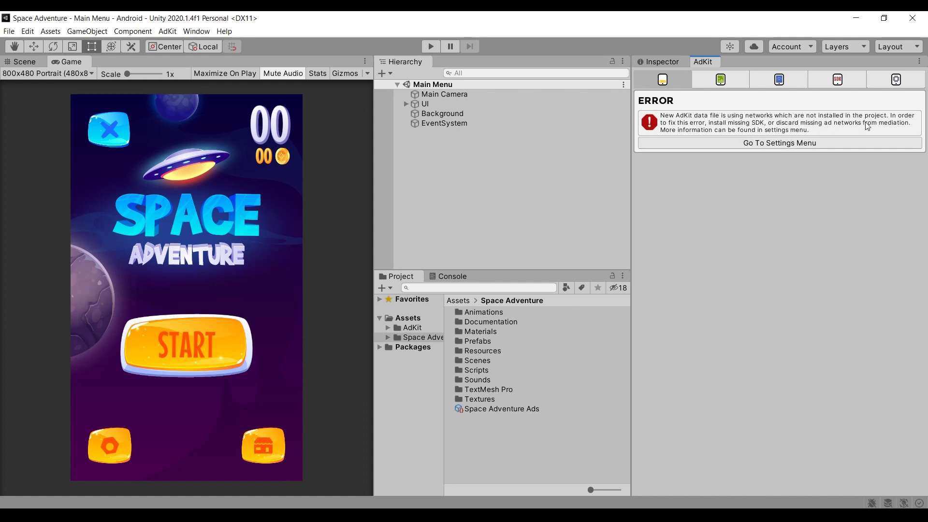
pyautogui.click(828, 143)
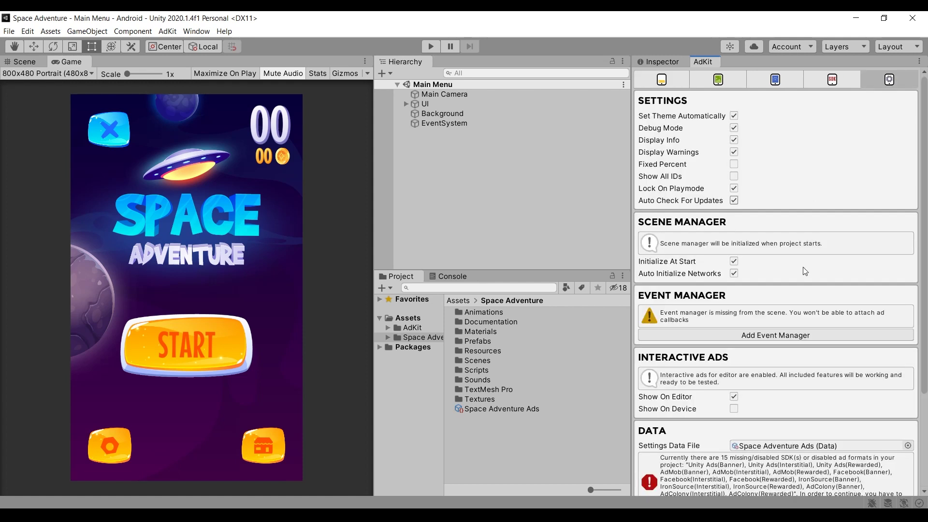
pyautogui.scroll(-3, 815, 196)
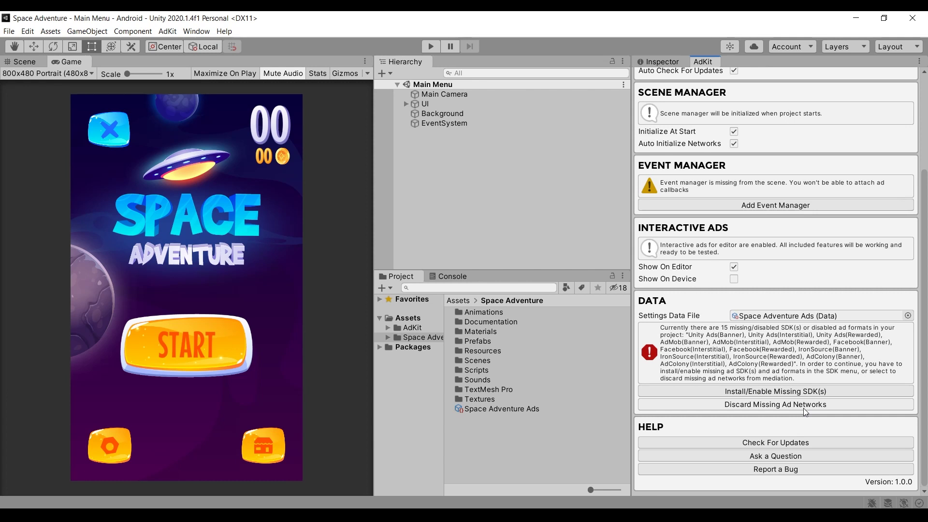
# - Choose to install or enable the missing SDKs and go to the general options of AdKit's SDK page
pyautogui.click(784, 392)
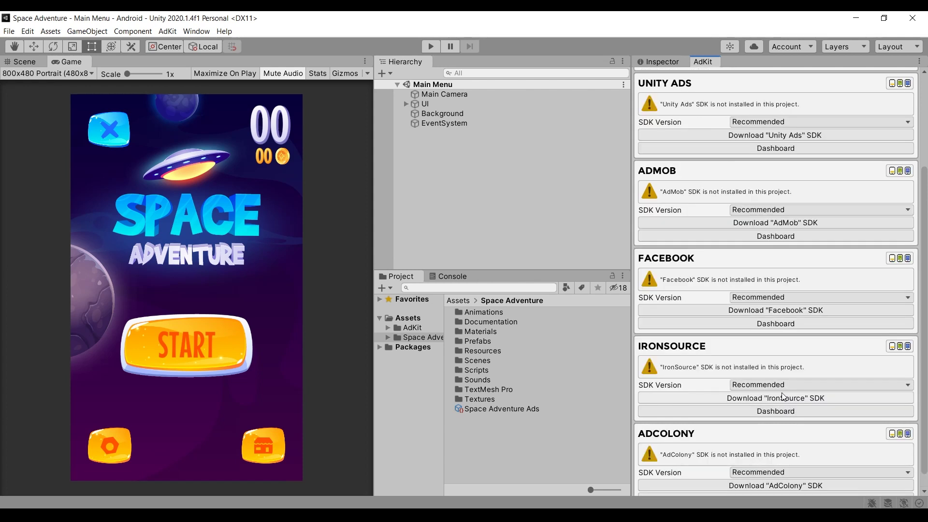
pyautogui.scroll(3, 782, 396)
pyautogui.scroll(2, 781, 395)
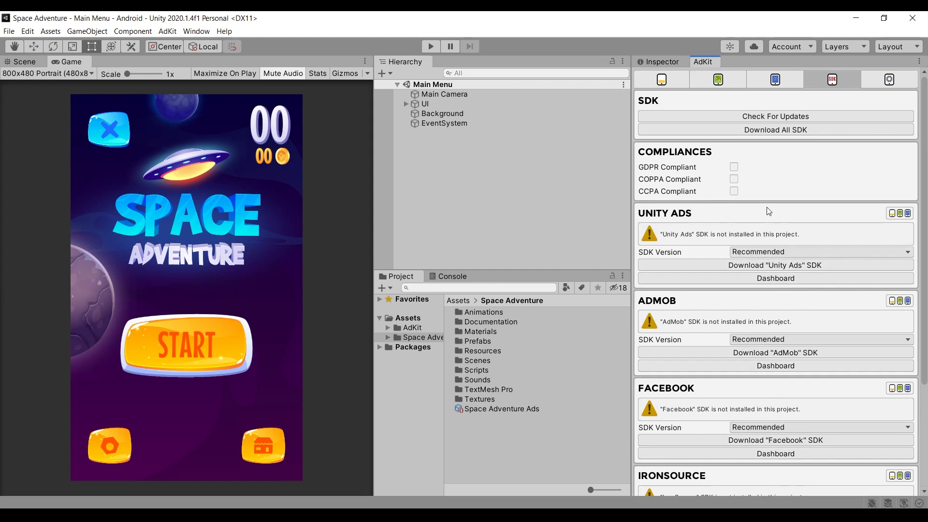
# - Look through the ad networks on AdKit's SDK page and download all SDKs at once
pyautogui.scroll(-5, 781, 220)
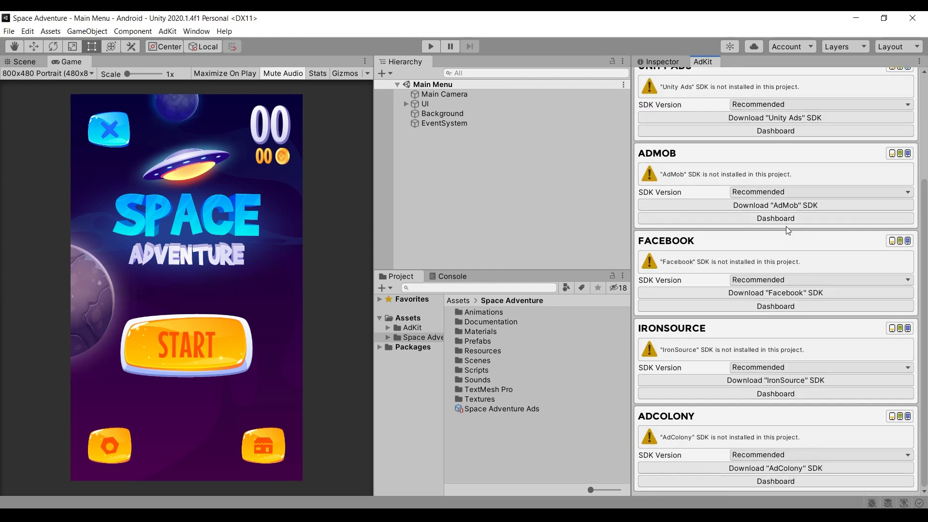
pyautogui.scroll(5, 787, 226)
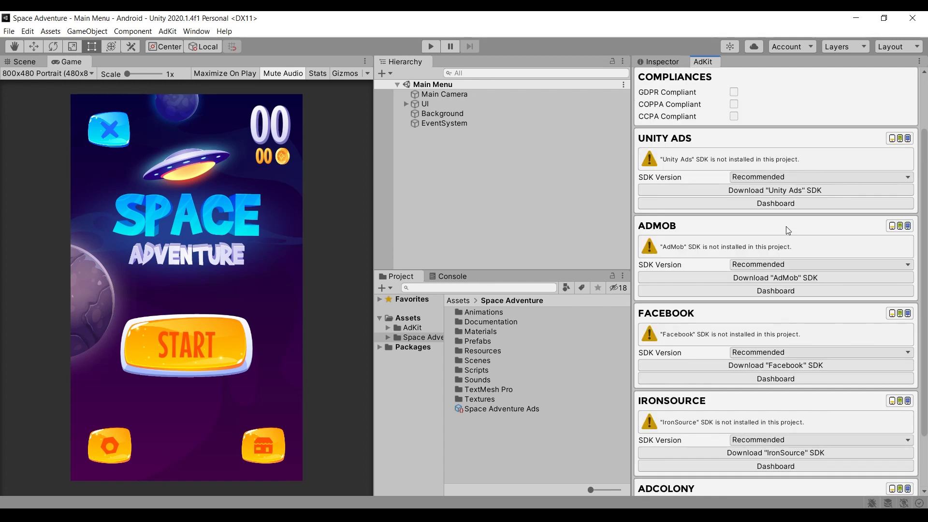
pyautogui.scroll(-1, 786, 231)
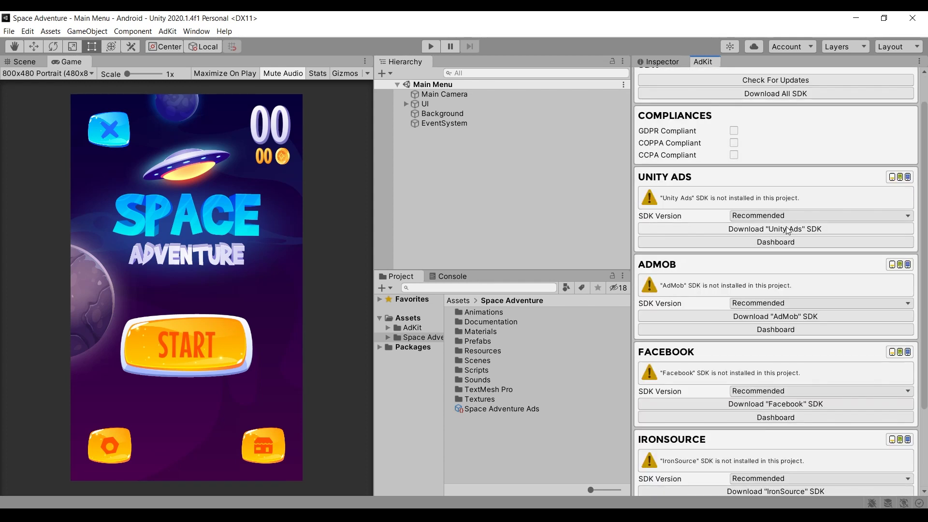
pyautogui.scroll(1, 798, 209)
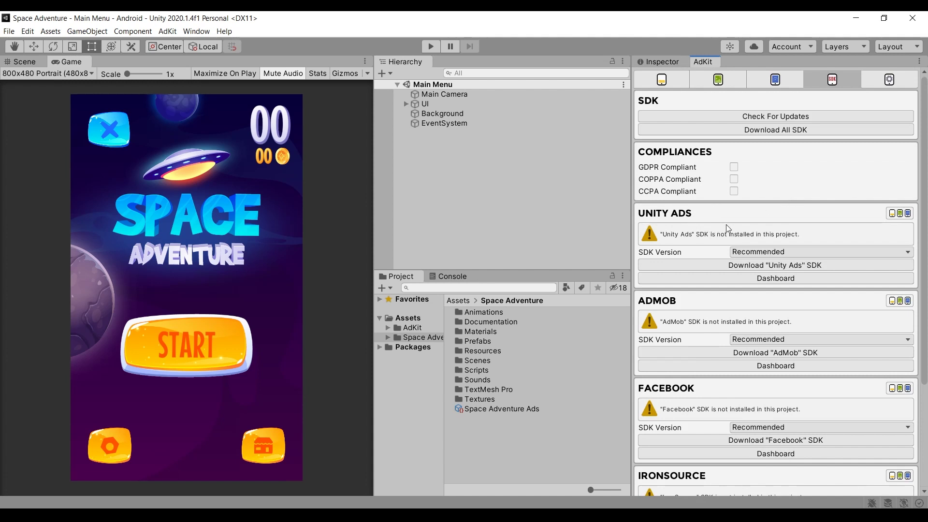
pyautogui.click(814, 129)
# - Collapse the folders of the AllAdNetworks-AdKit package to check its contents and import everything in it
pyautogui.click(224, 120)
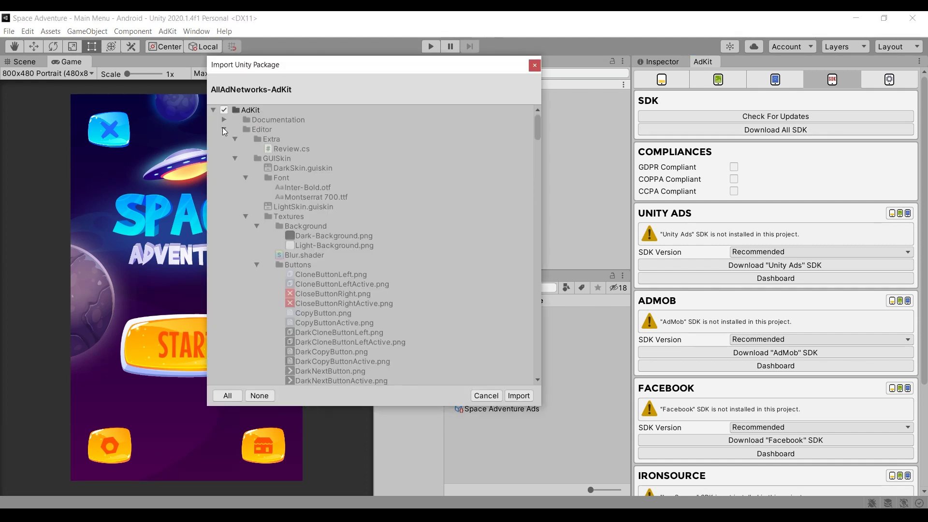
pyautogui.click(223, 129)
pyautogui.click(223, 138)
pyautogui.click(225, 149)
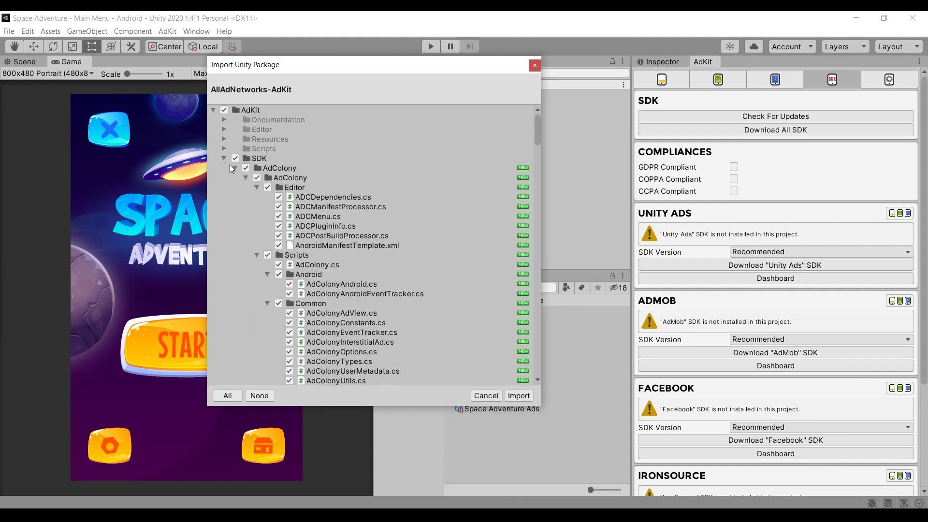
pyautogui.click(235, 168)
pyautogui.click(235, 177)
pyautogui.click(235, 187)
pyautogui.click(235, 197)
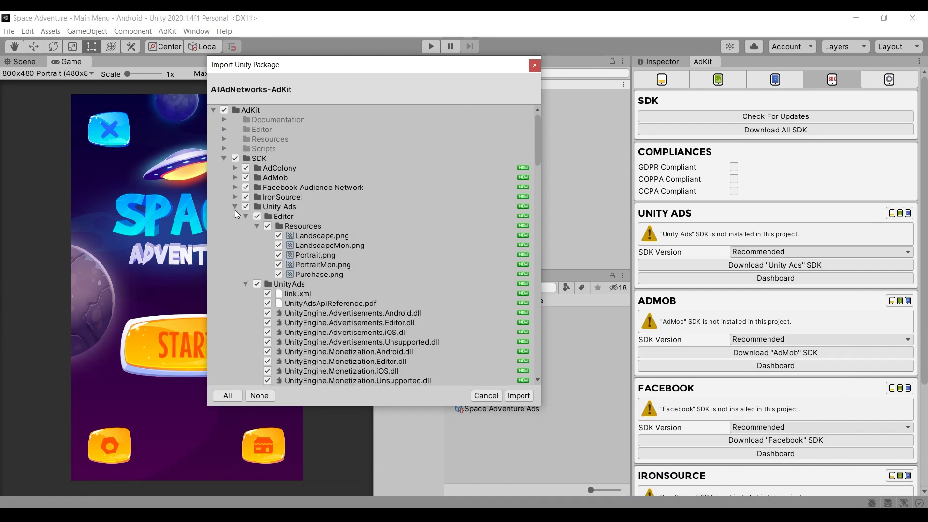
pyautogui.click(235, 206)
pyautogui.click(214, 217)
pyautogui.click(214, 226)
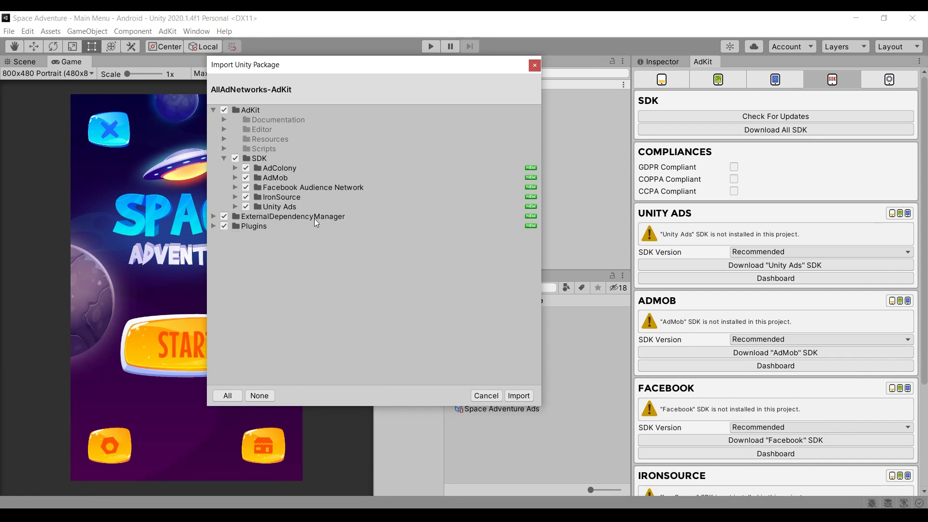
pyautogui.click(516, 397)
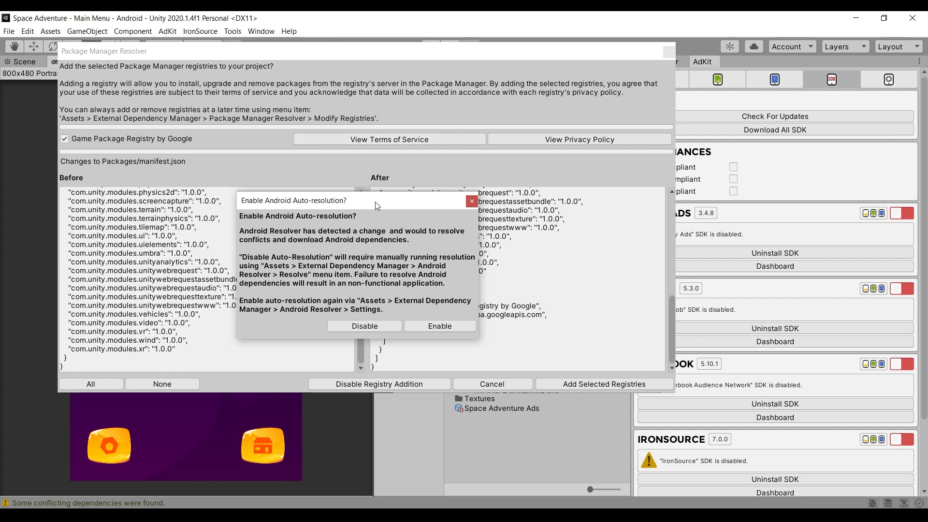
# - Enable Android auto-resolution for the dependencies and disable registry addition for the Game Package Registry by Google
pyautogui.moveTo(364, 204); pyautogui.dragTo(379, 194)
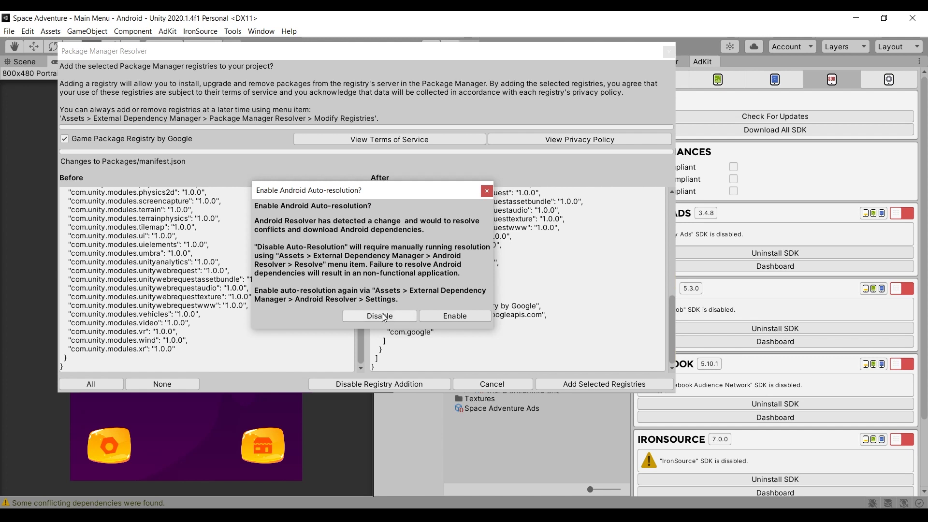
pyautogui.click(451, 319)
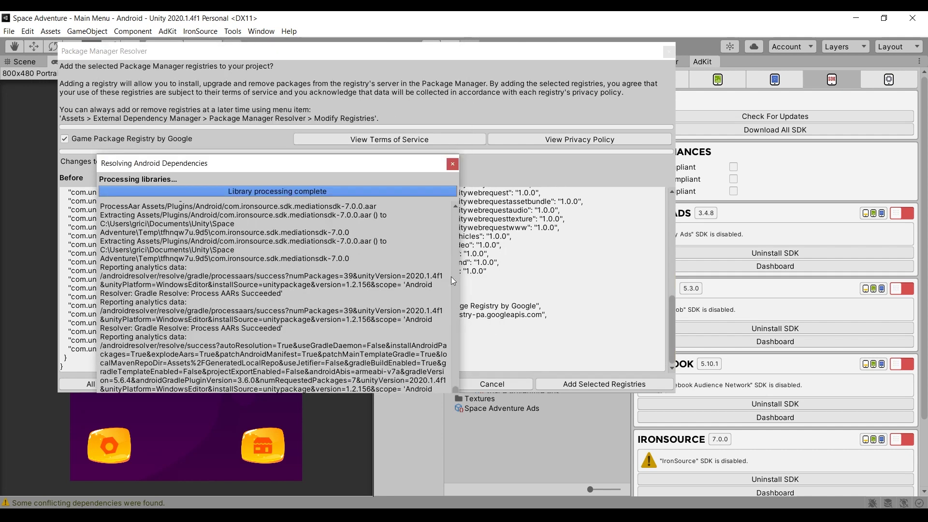
pyautogui.click(453, 164)
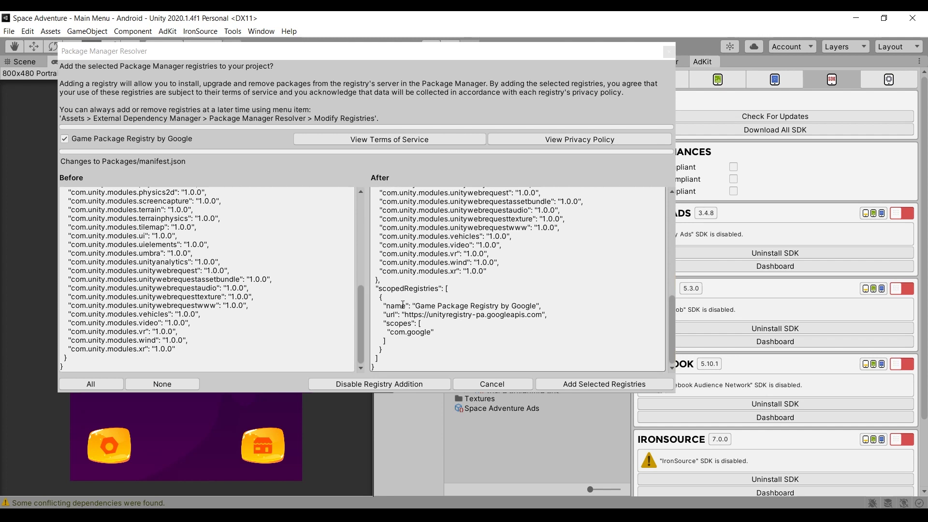
pyautogui.click(372, 384)
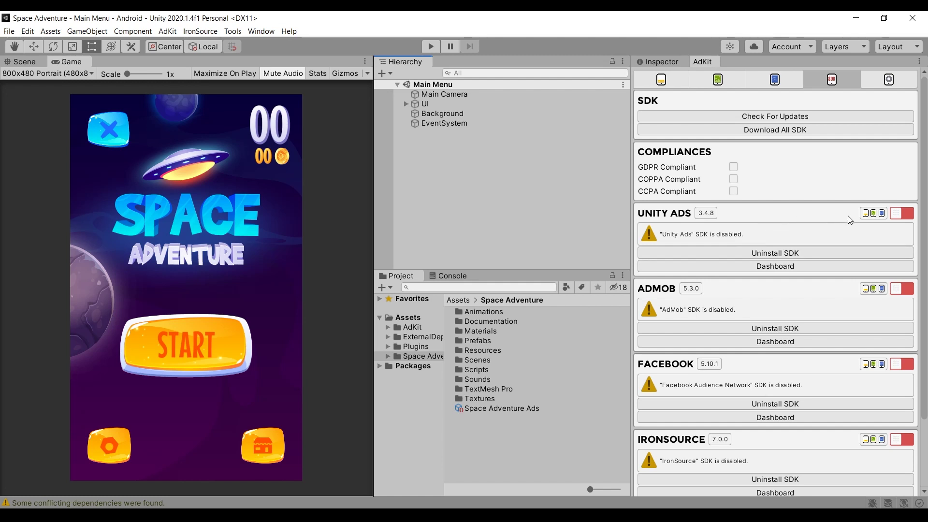
# - Enable the Unity Ads, AdMob, Facebook, IronSource and AdColony SDKs in AdKit
pyautogui.click(901, 216)
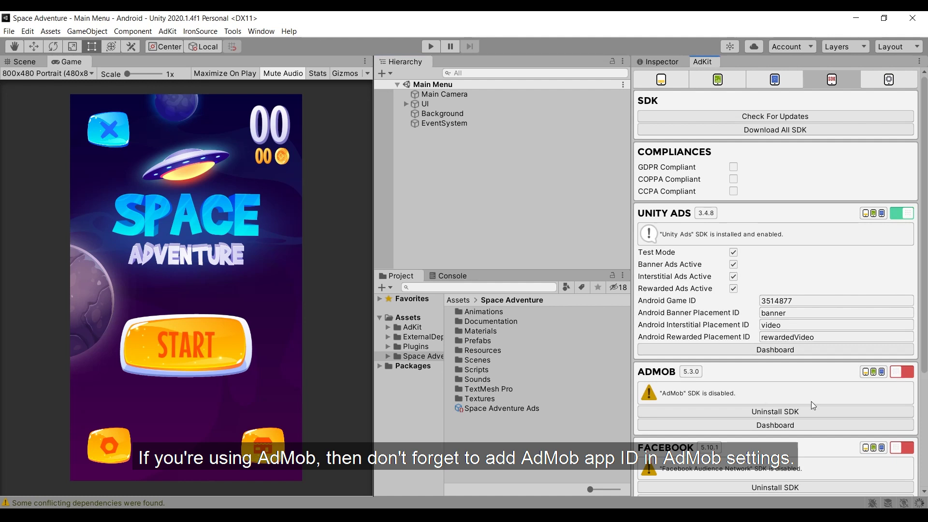
pyautogui.scroll(-3, 901, 302)
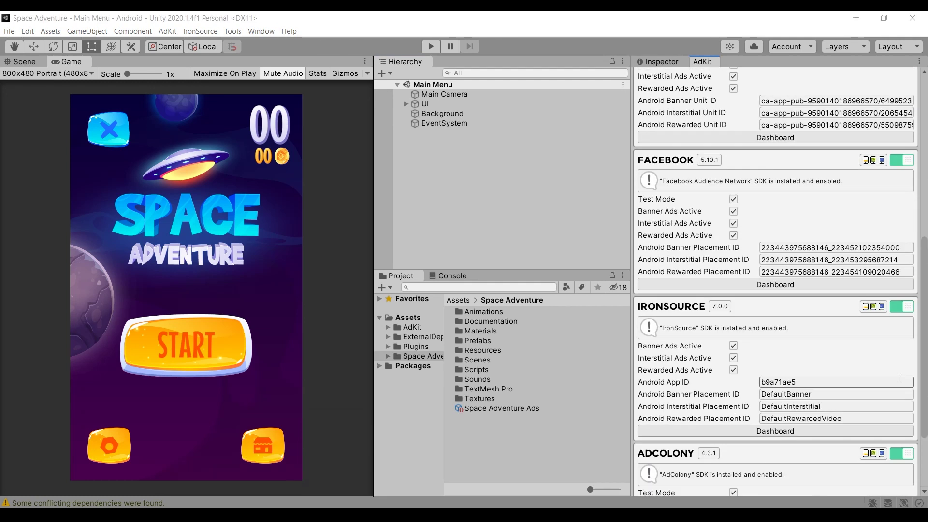
pyautogui.scroll(6, 900, 378)
pyautogui.scroll(5, 899, 378)
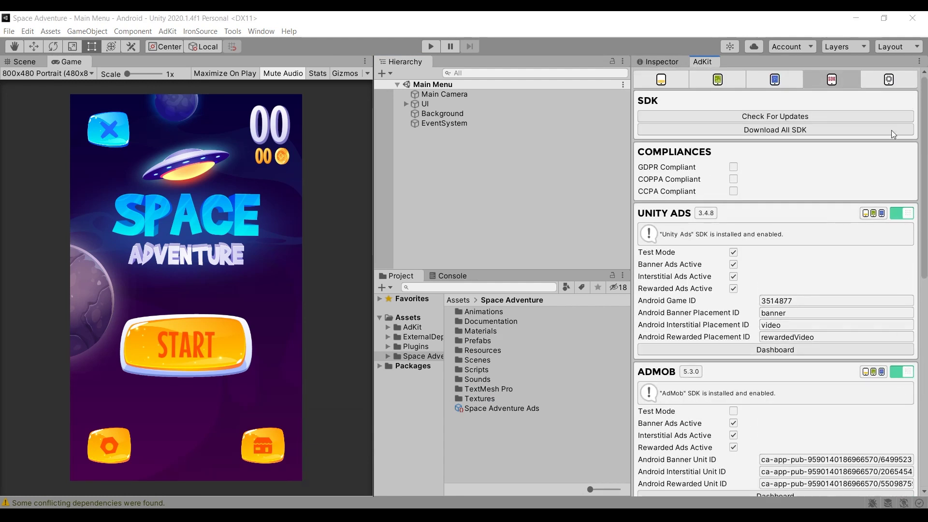
# - Examine AdKit's general settings and its banner, interstitial and rewarded ad profiles
pyautogui.click(885, 80)
pyautogui.scroll(-3, 799, 223)
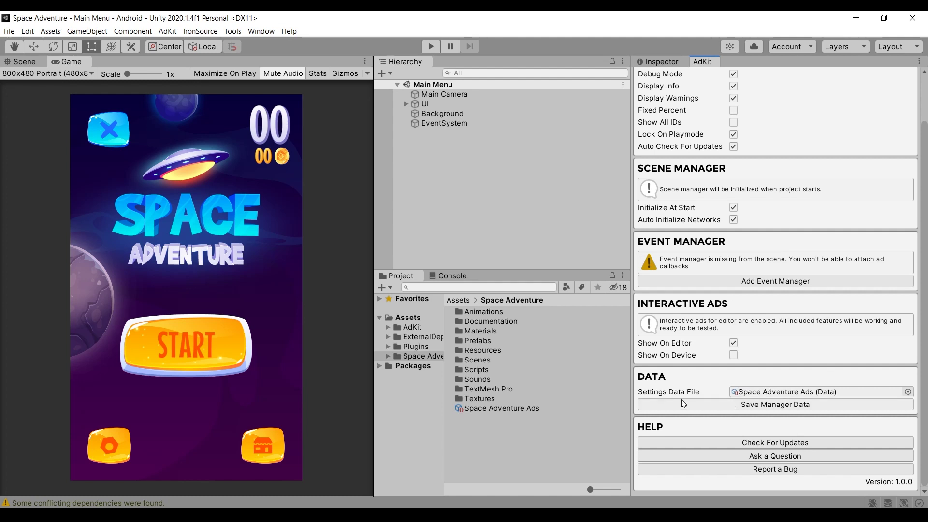
pyautogui.scroll(3, 680, 397)
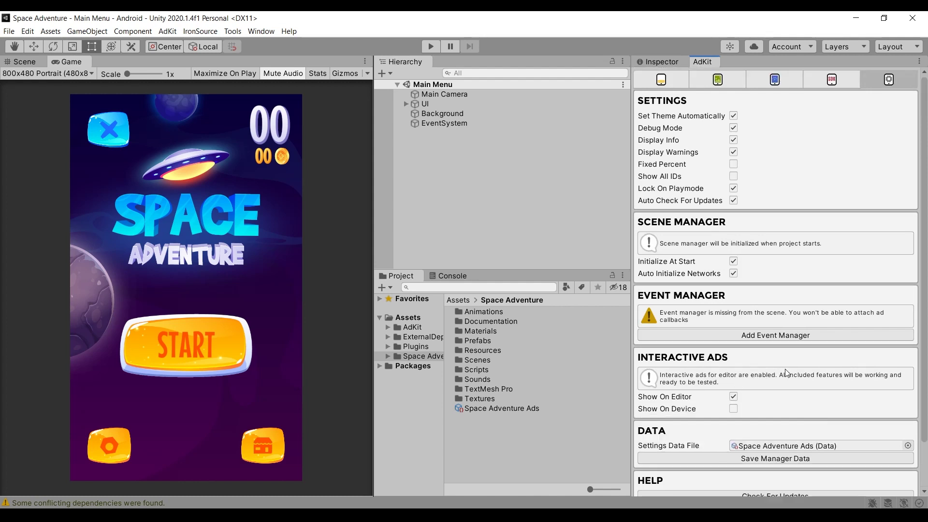
pyautogui.click(668, 82)
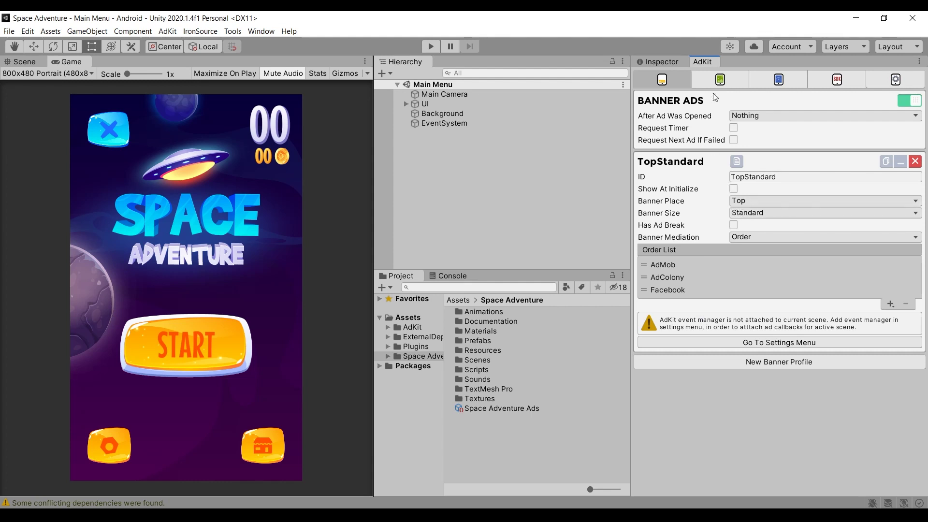
pyautogui.click(720, 81)
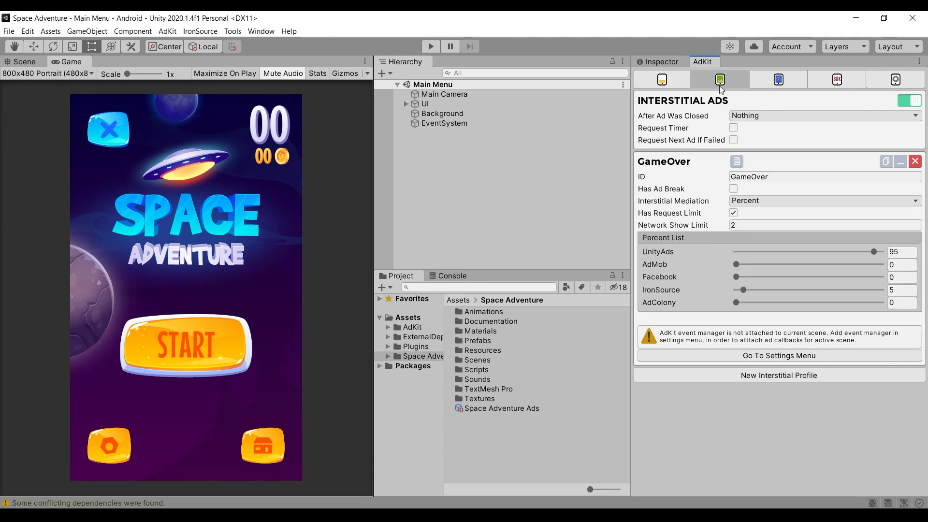
pyautogui.click(770, 82)
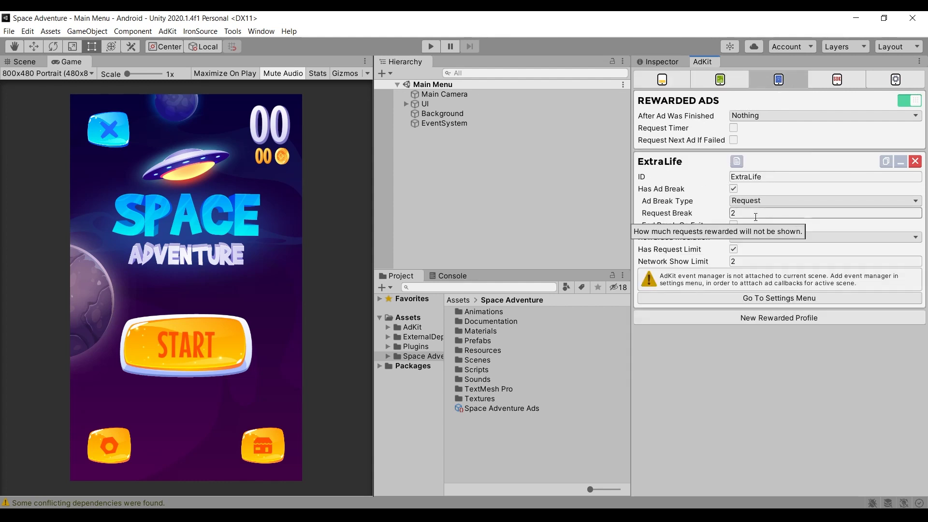